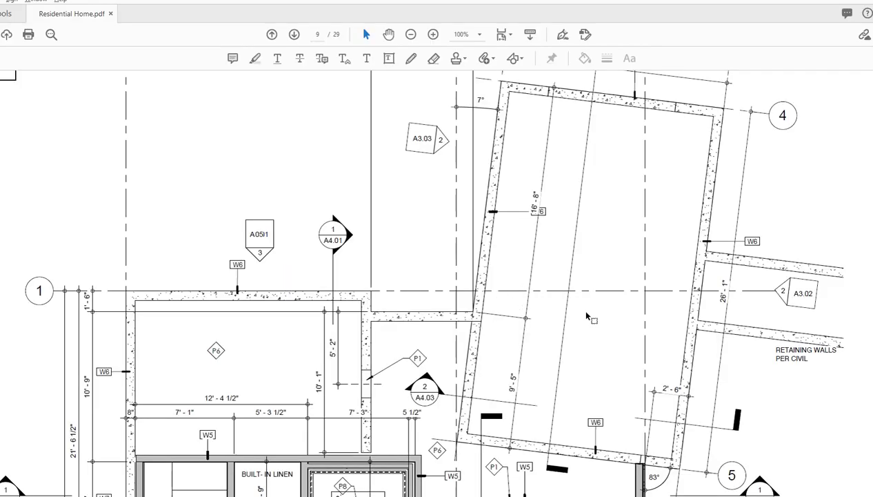
In the Layout app, place point P1 17' 7" from R1 along the reference line
scroll(586, 316, up, 3)
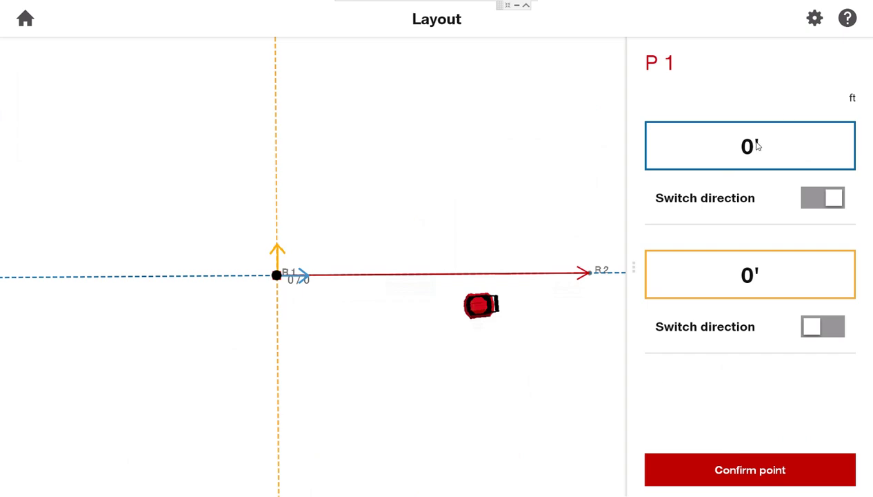
click(757, 145)
text(17')
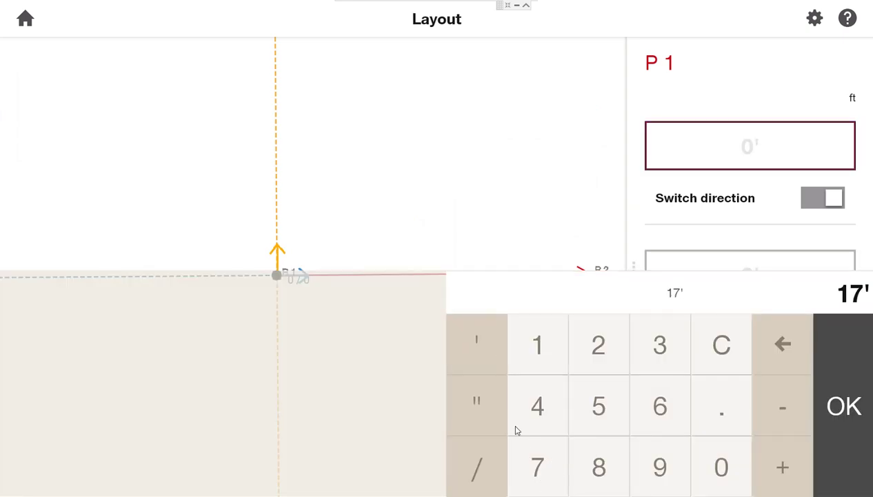
text(7")
key(Return)
click(749, 470)
Add point P2 with a 1' 6" offset below P1, perpendicular to the reference line
click(750, 472)
click(744, 256)
text(1'6")
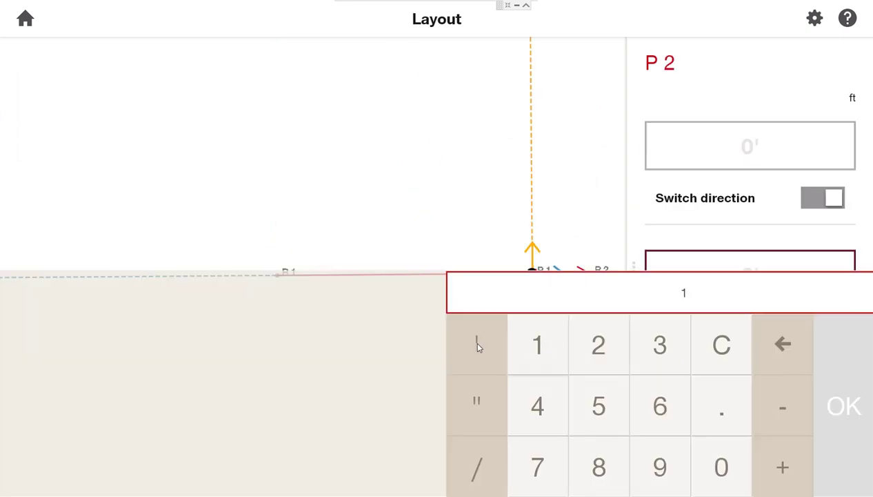
key(Return)
click(750, 470)
Add point P3 6' 4" from P2, parallel to the reference line and in the direction of R2
click(750, 471)
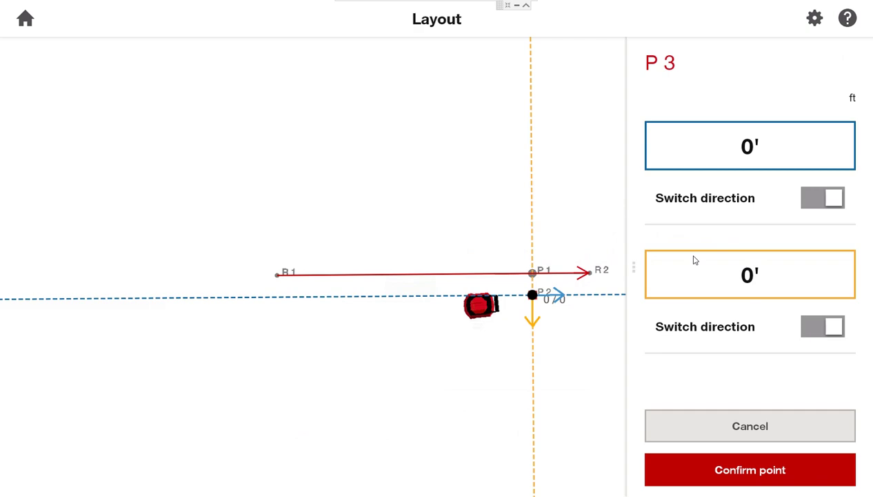
click(750, 145)
text(6'4")
key(Return)
click(795, 476)
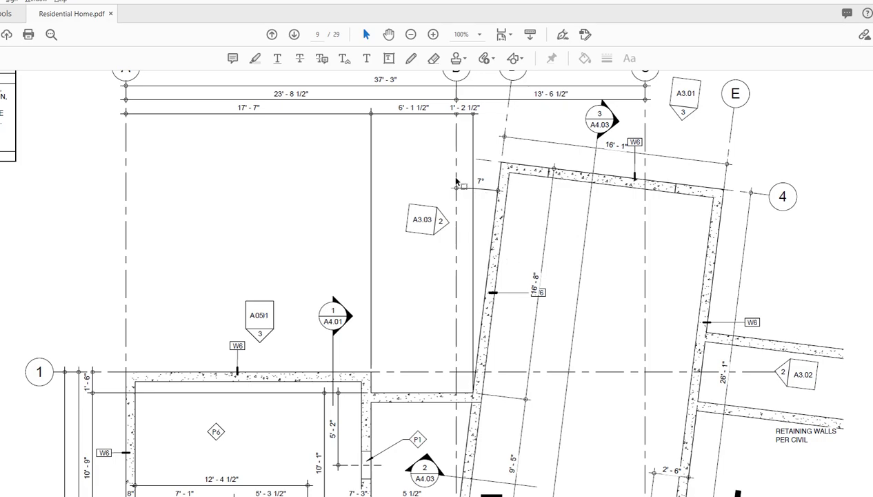
In the Layout app, start an angle point from P3 with P2 as its related point
scroll(682, 288, down, 4)
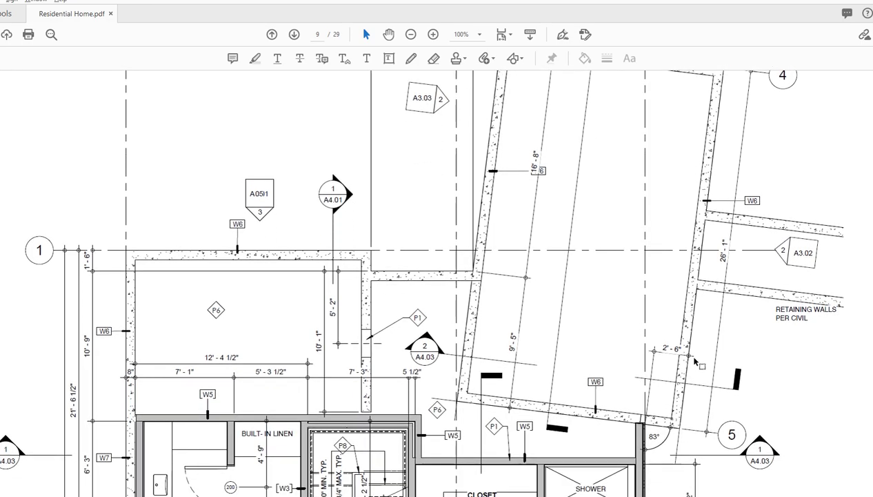
scroll(677, 434, up, 3)
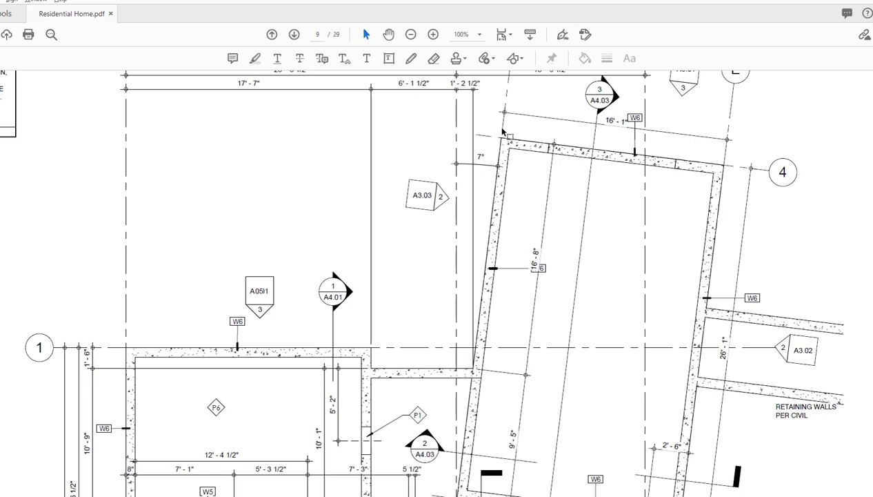
key(alt+Tab)
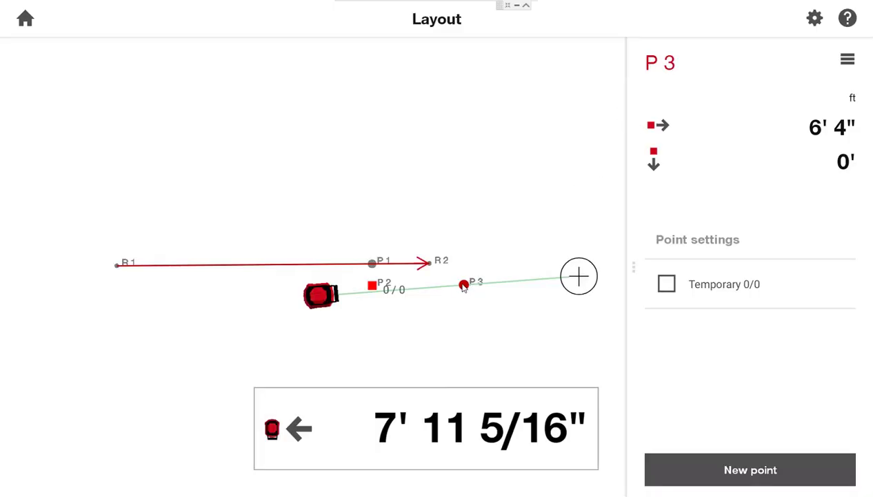
click(848, 59)
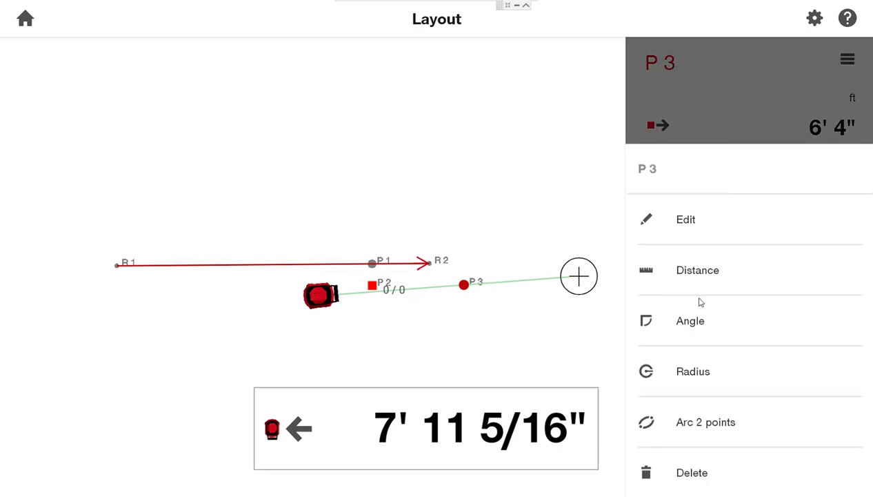
click(686, 324)
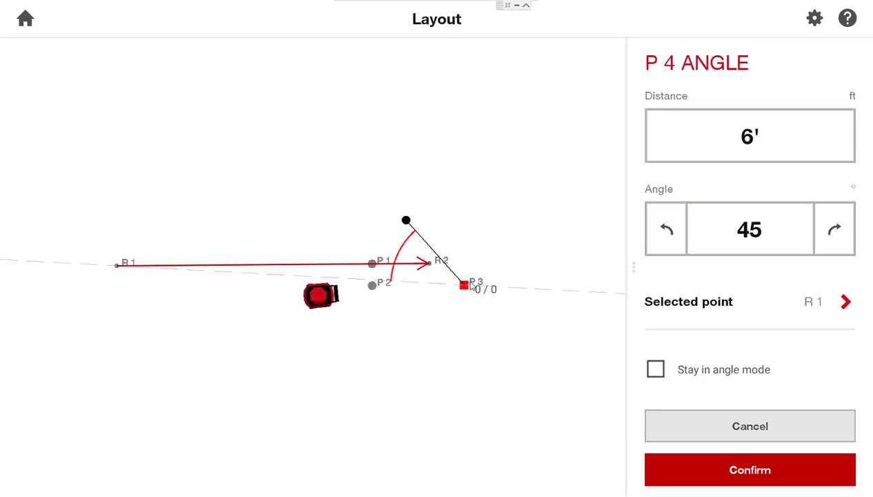
click(846, 304)
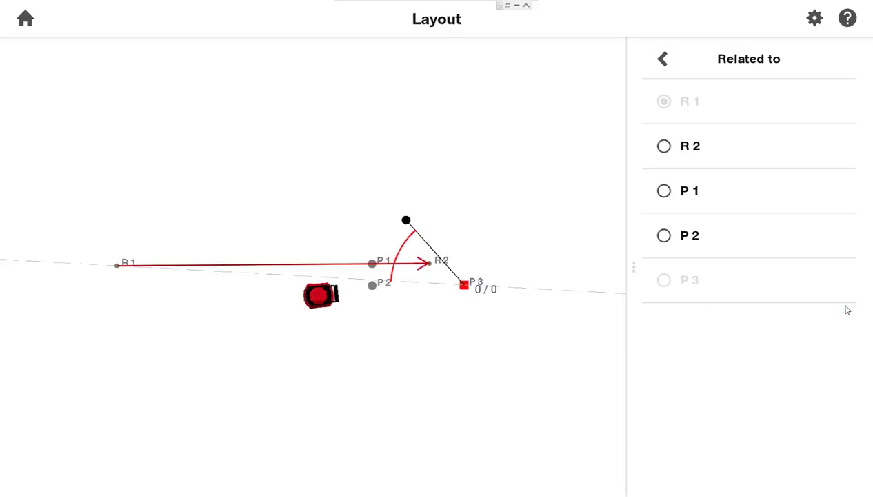
click(664, 236)
click(661, 60)
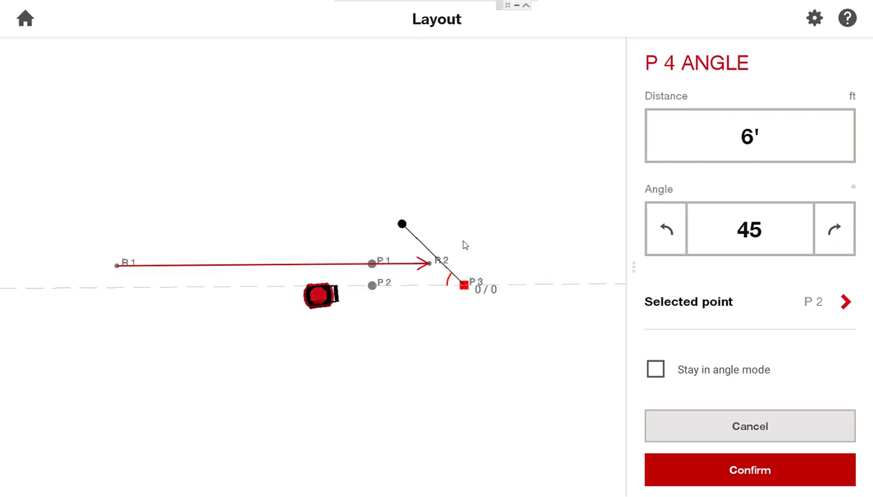
Rotate the new point's angle clockwise in 45° increments through a full turn, back to 45°
click(836, 230)
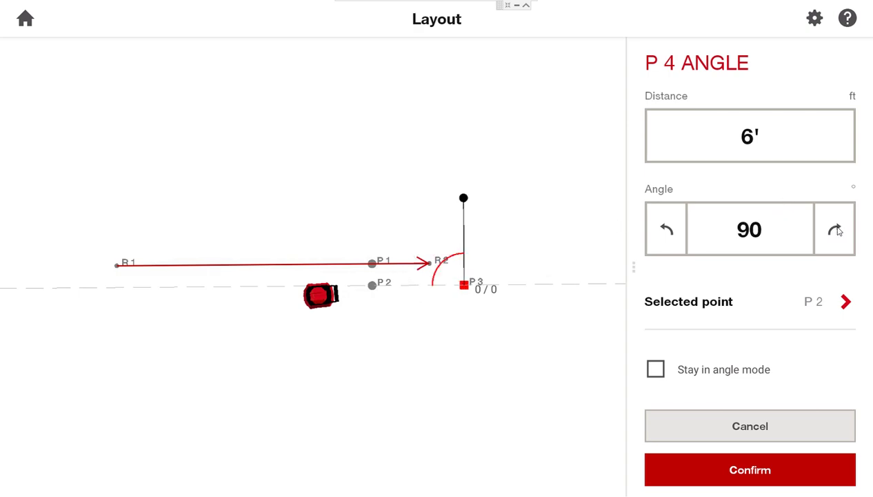
click(836, 229)
click(836, 230)
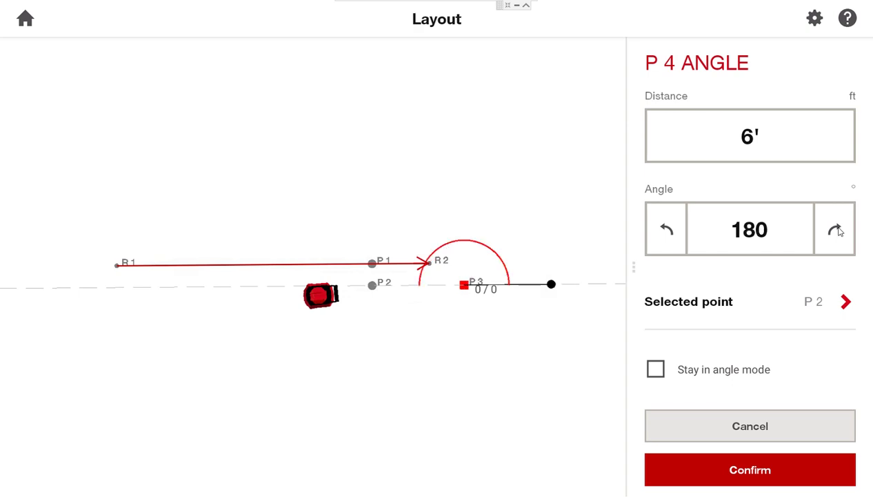
click(836, 230)
click(836, 229)
click(836, 230)
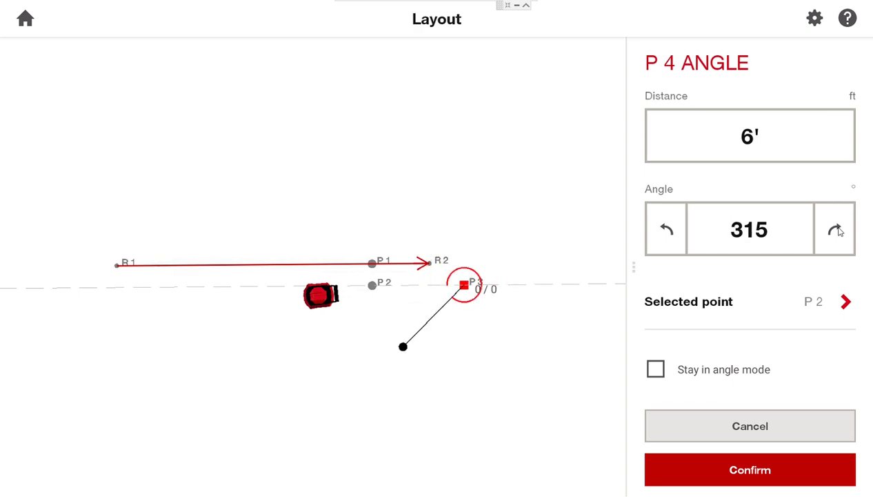
click(835, 230)
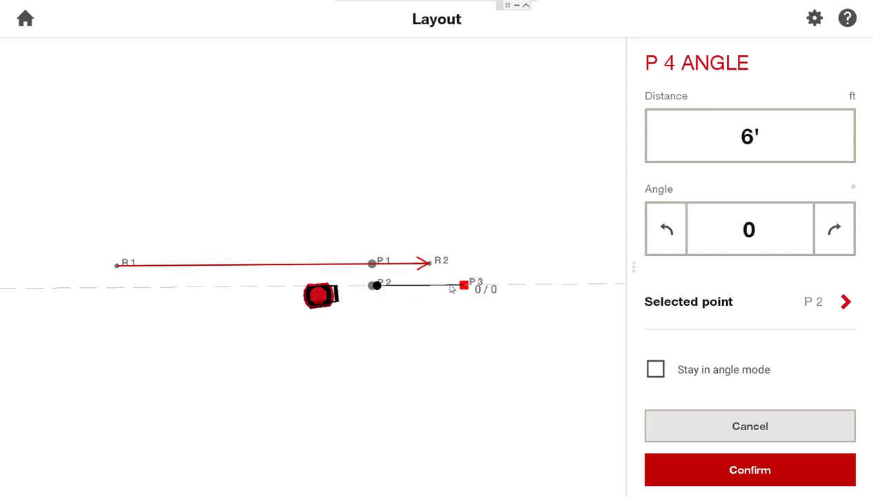
click(818, 228)
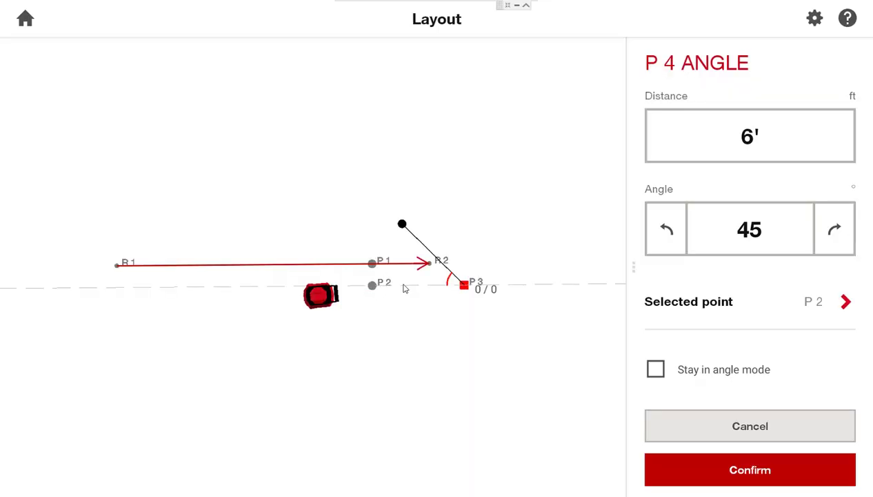
Set the angle of point P4 to 97° from the line between P3 and P2
click(836, 232)
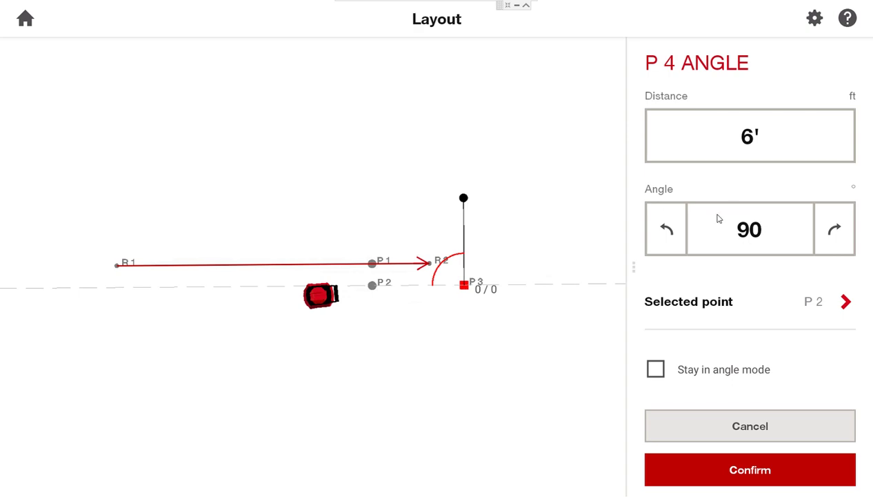
click(751, 234)
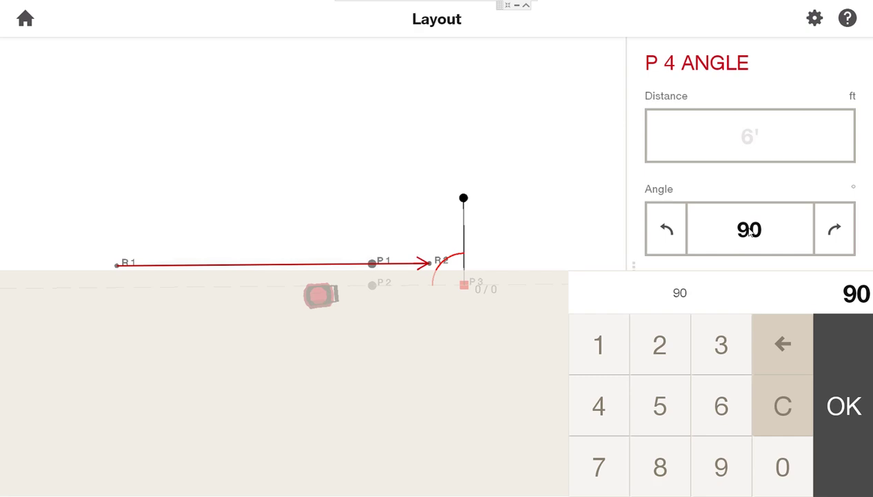
click(711, 471)
click(597, 469)
click(835, 414)
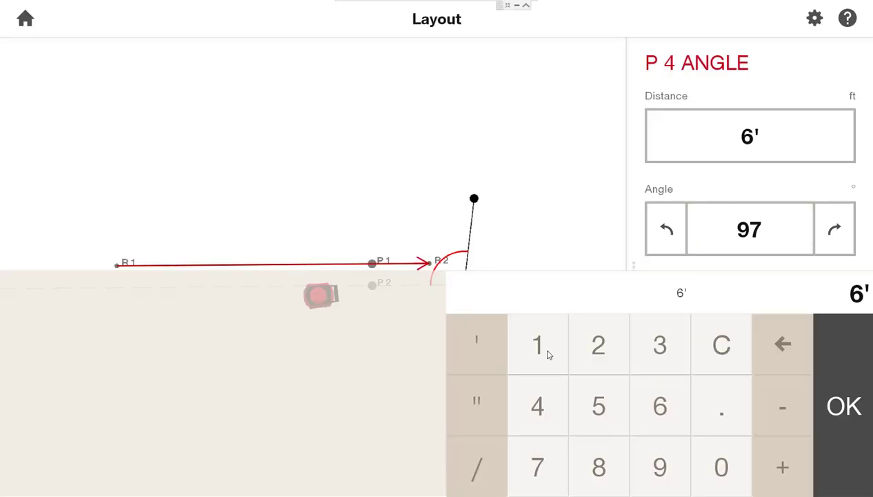
Set the distance of P4 from P3 to 16' 8" and confirm the angle point
click(541, 349)
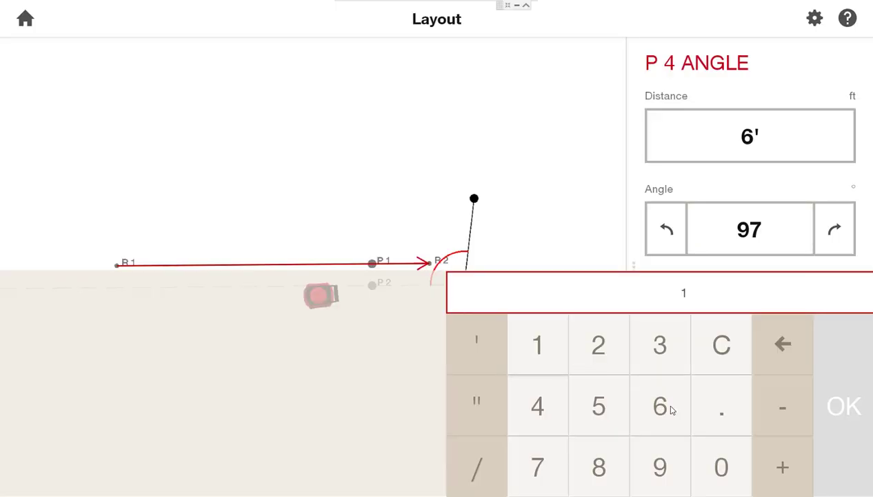
click(664, 407)
click(486, 352)
click(603, 472)
click(477, 405)
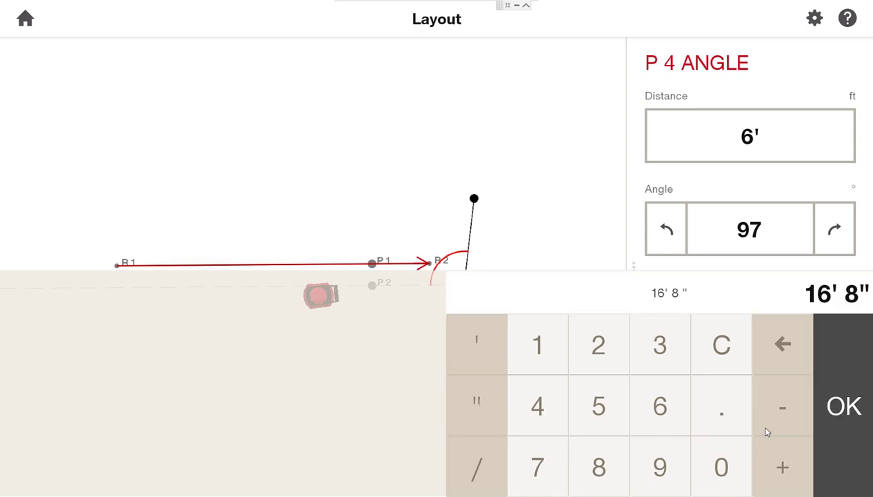
click(844, 408)
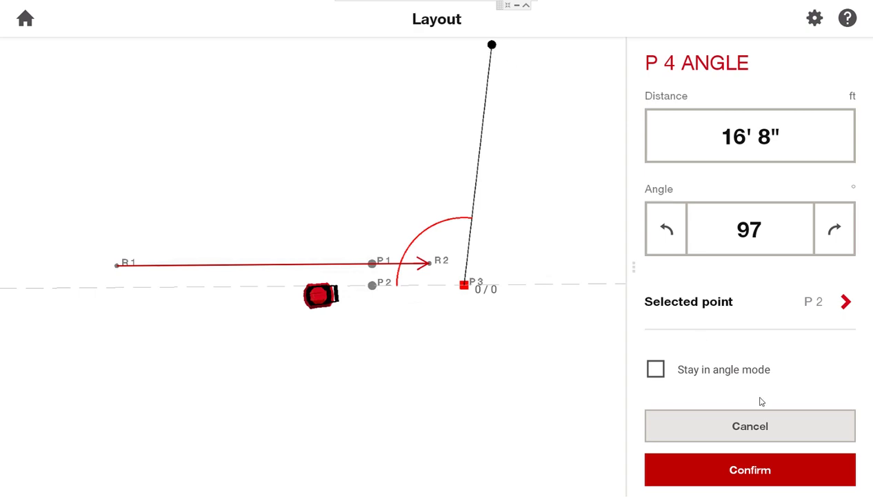
click(749, 470)
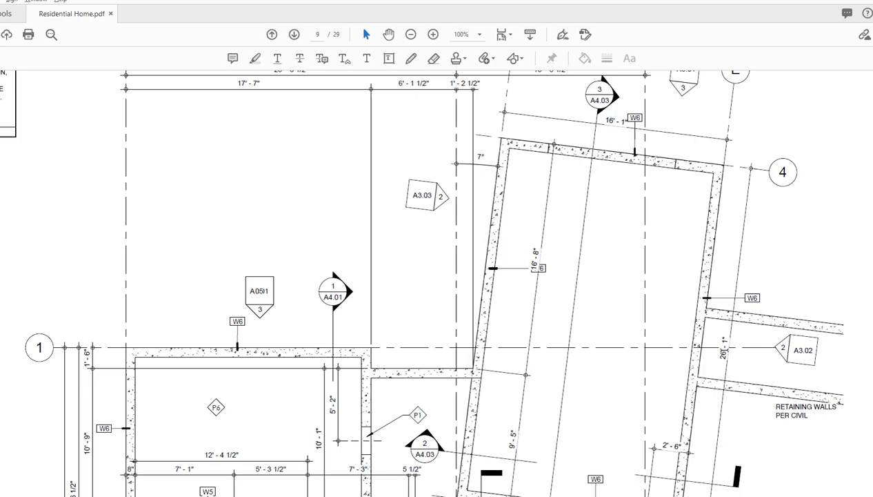
Start an angle point from P4 in the Layout app with P3 as its related point
scroll(745, 346, down, 4)
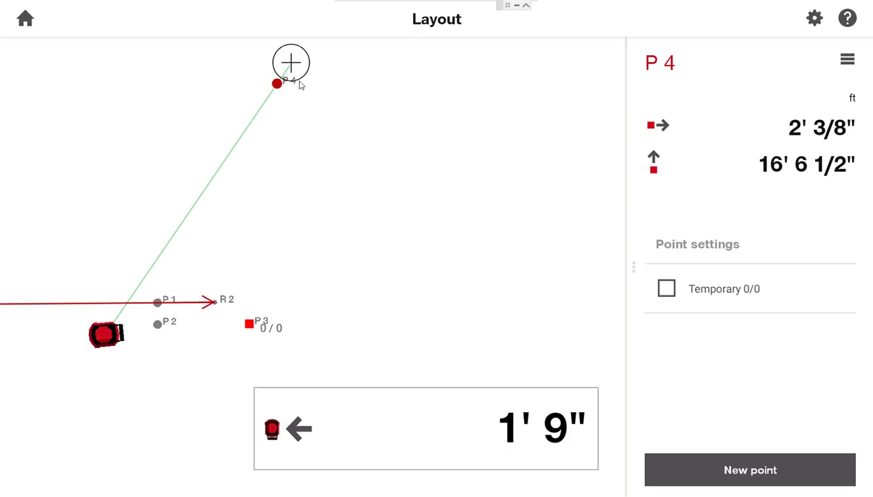
click(852, 63)
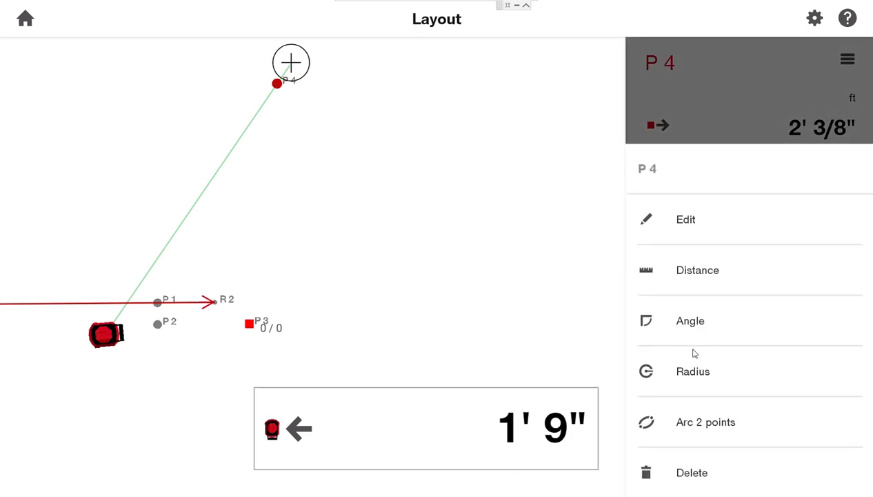
click(693, 334)
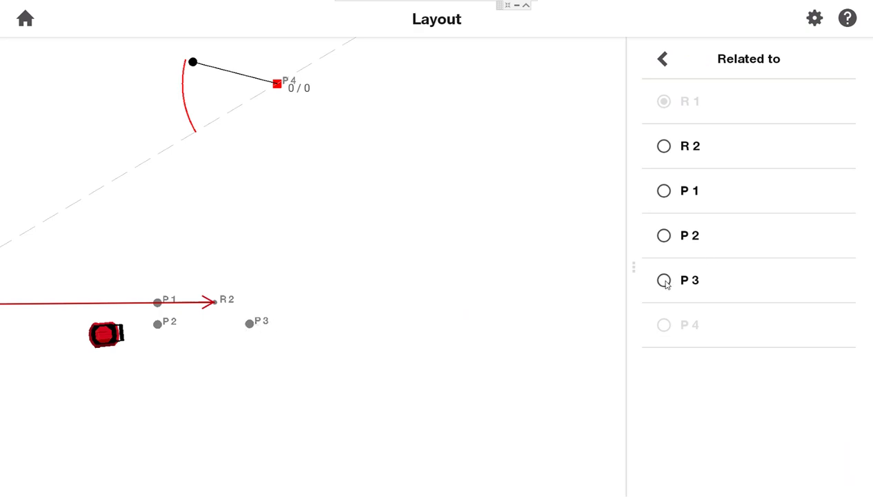
click(664, 280)
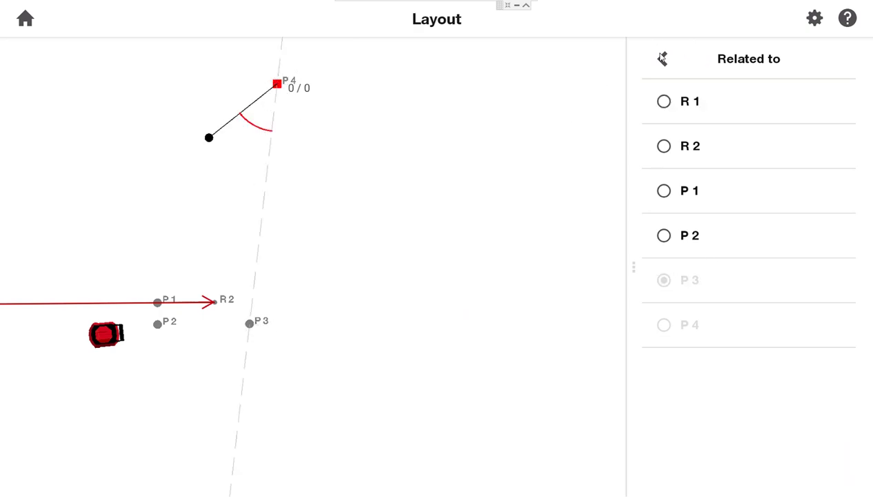
click(664, 60)
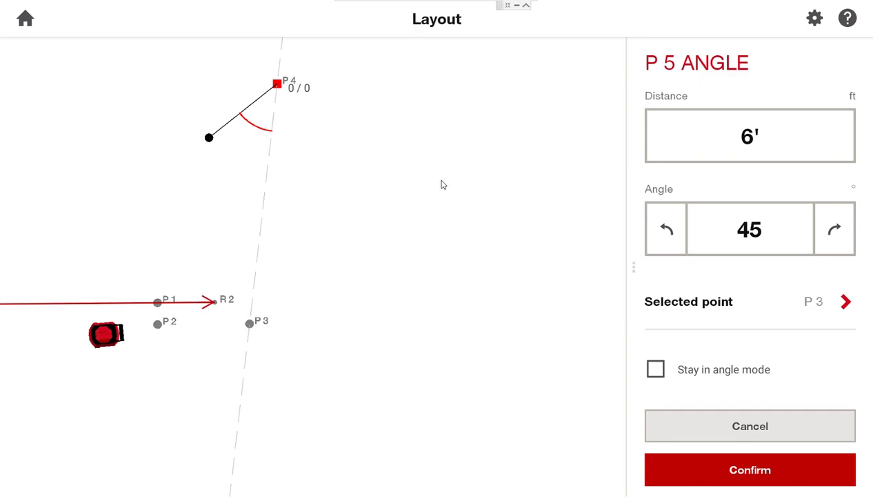
Set the P5 angle to 270° and its distance from P4 to 16' 1", and confirm the point
click(833, 232)
click(834, 234)
click(837, 237)
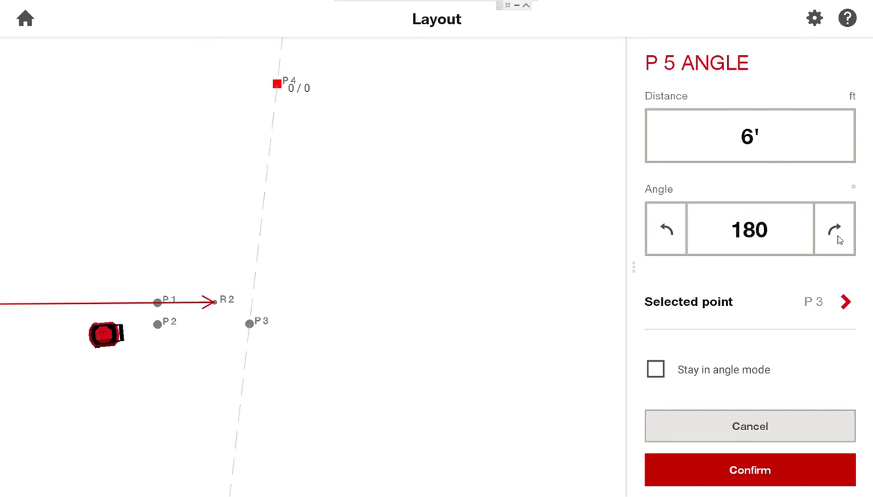
click(839, 239)
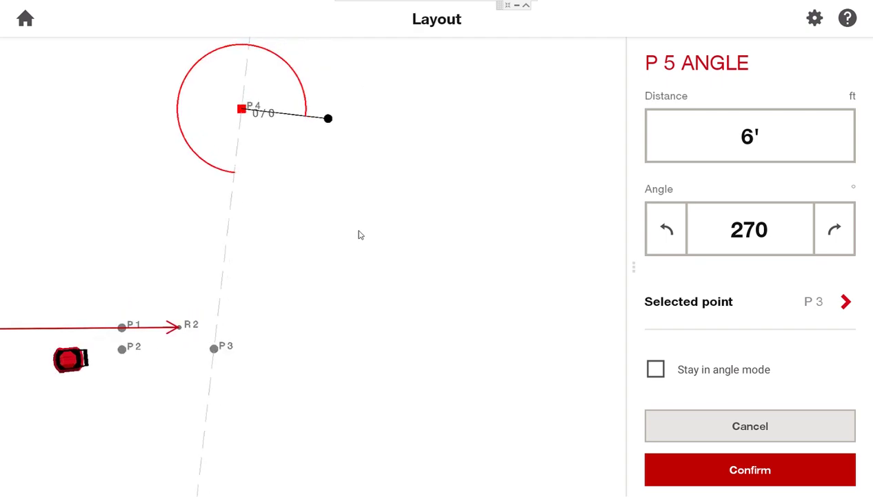
click(758, 147)
text(16'1")
click(840, 398)
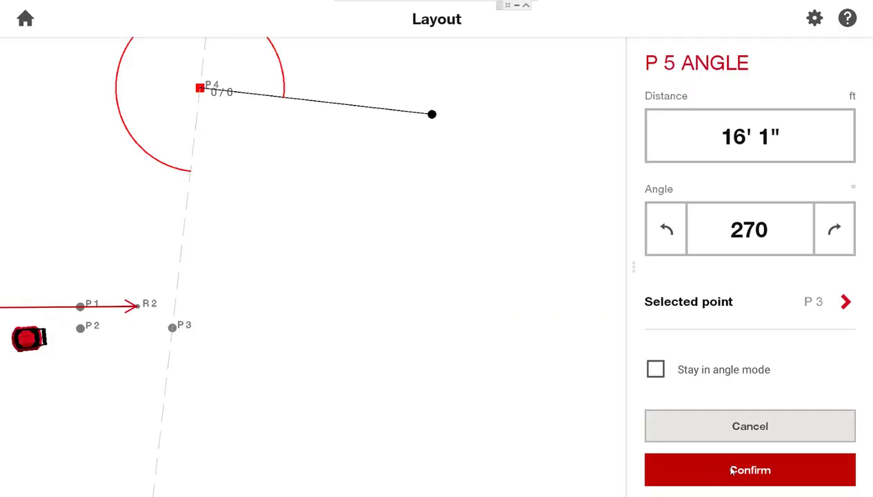
click(731, 470)
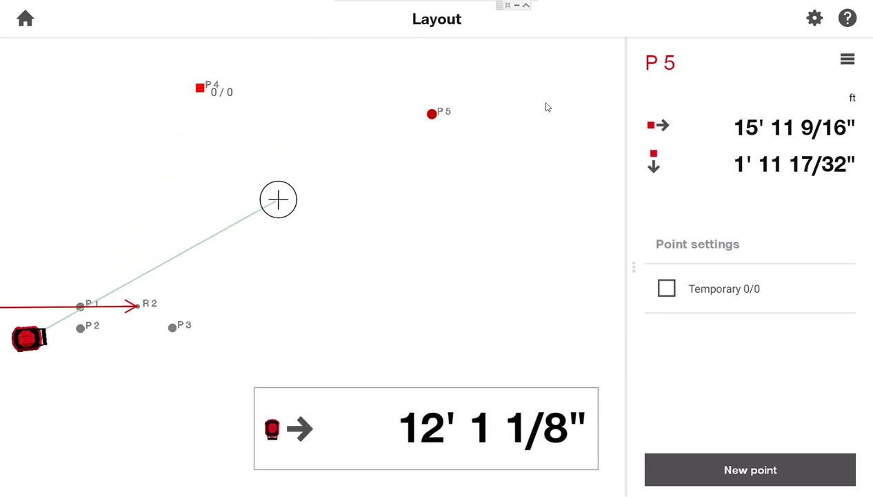
Start an angle point from P5 with P4 as its related point
click(848, 60)
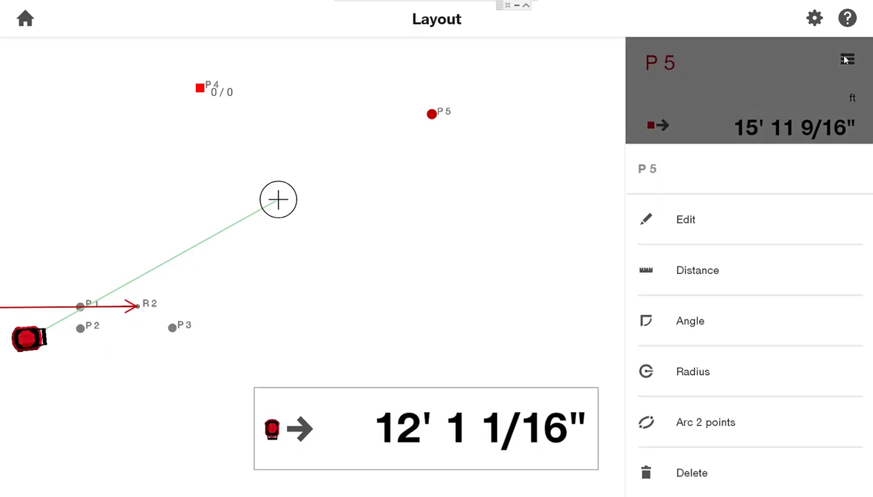
click(660, 332)
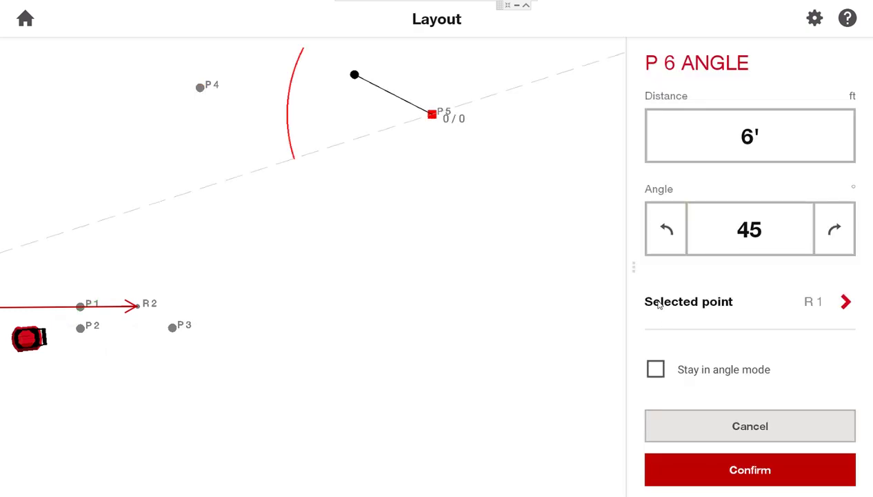
click(846, 303)
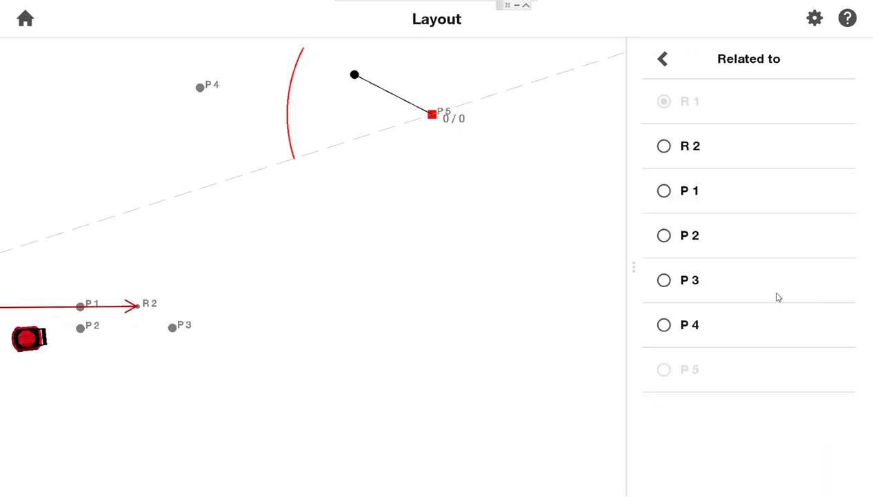
click(666, 325)
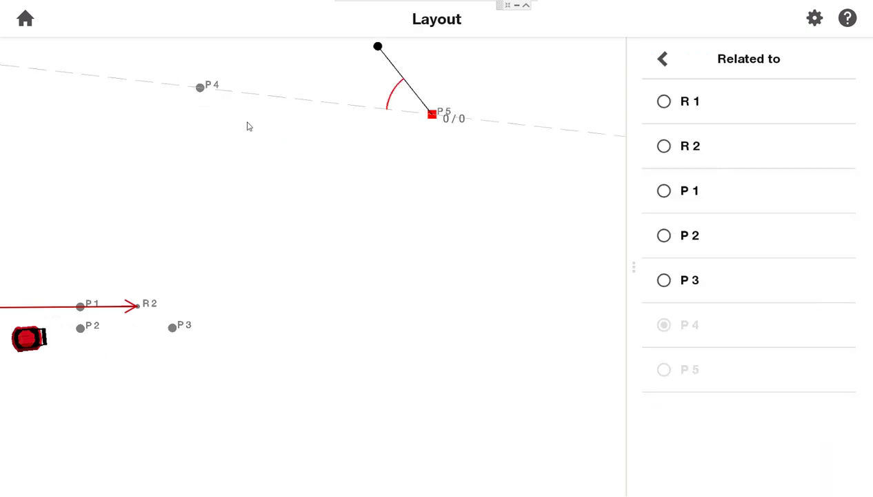
click(652, 65)
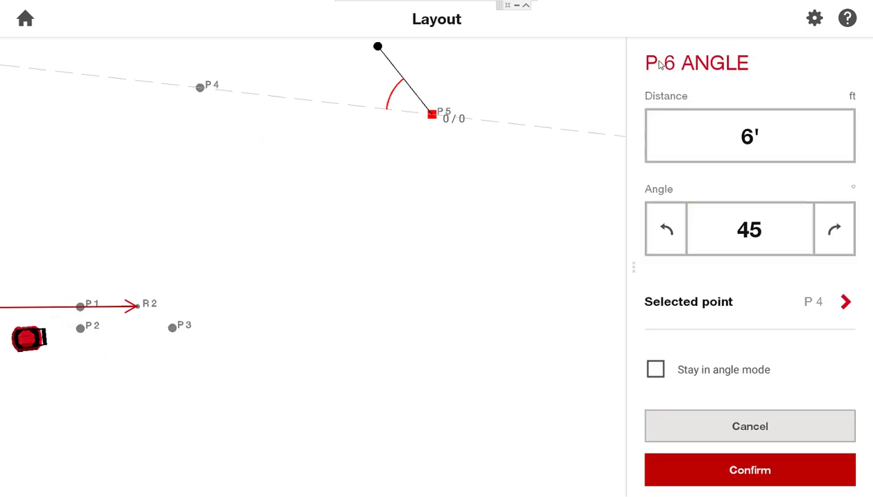
Set the angle of point P6 to 270° from the line between P5 and P4
click(837, 229)
click(839, 235)
click(838, 236)
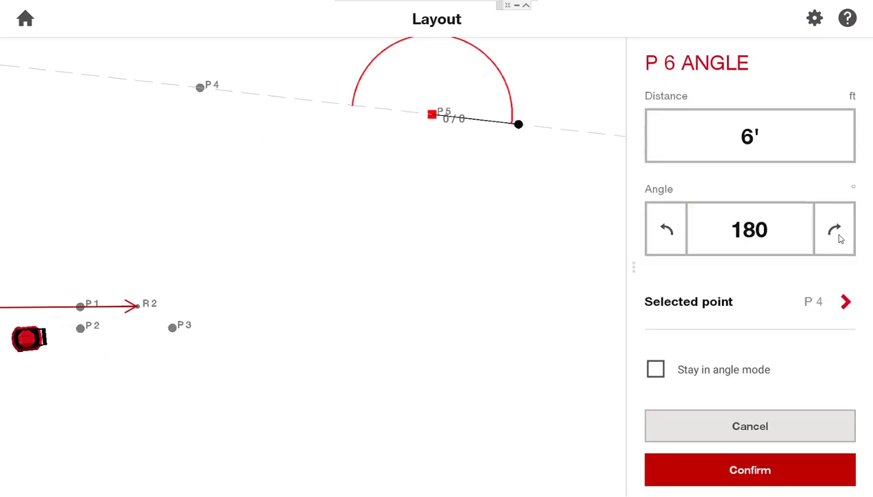
click(836, 237)
click(835, 237)
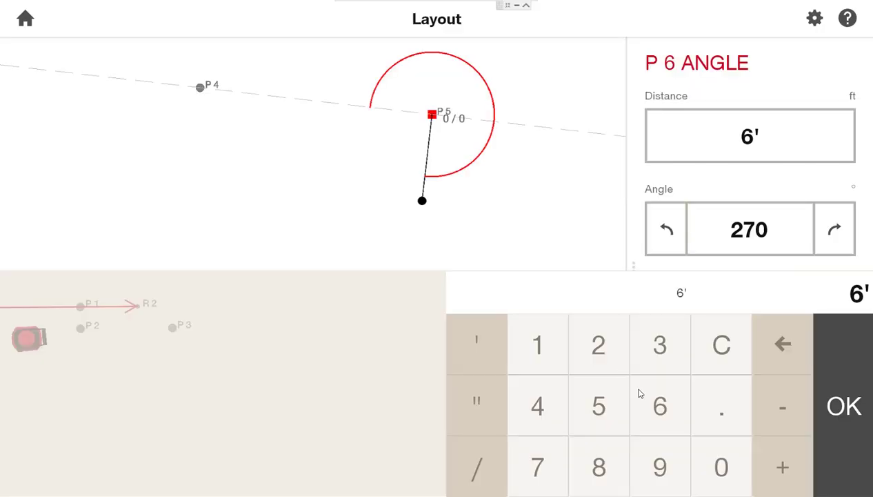
Set the distance of P6 from P5 to 26' 1" and confirm the angle point
click(598, 345)
click(660, 405)
click(487, 352)
click(540, 355)
key(Return)
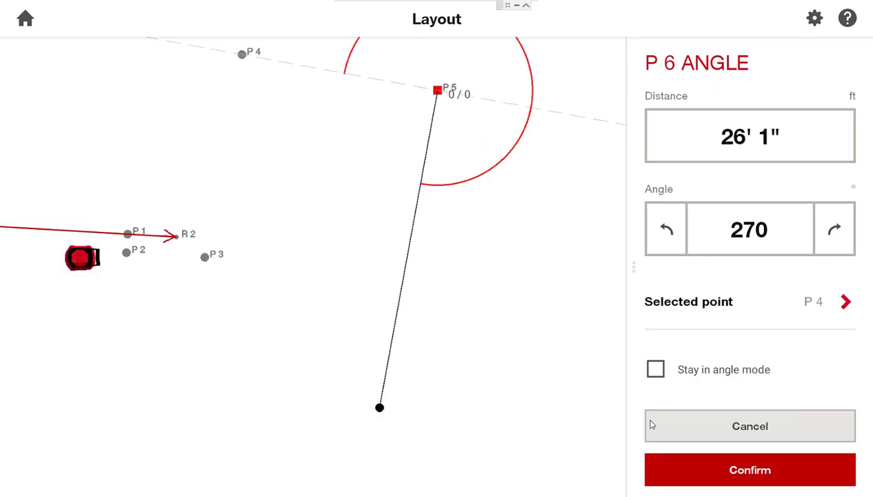
click(728, 474)
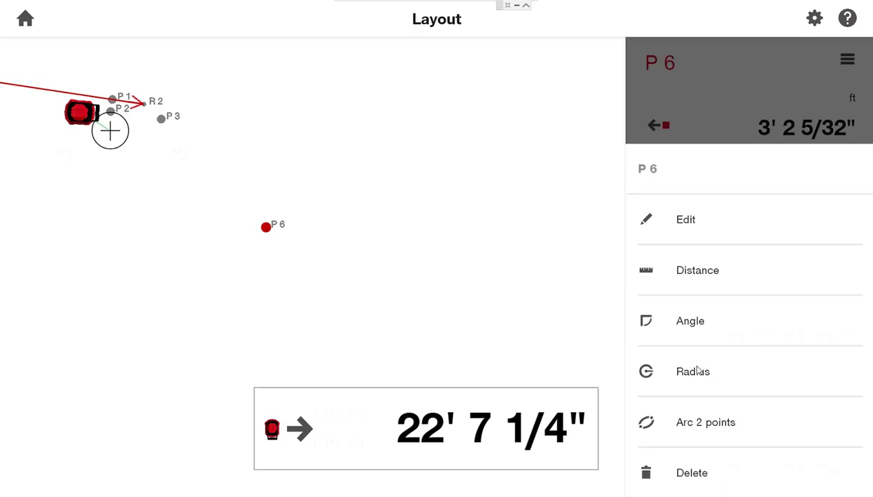
Start an angle point from P6 with P5 as its related point and set its angle to 270°
click(678, 328)
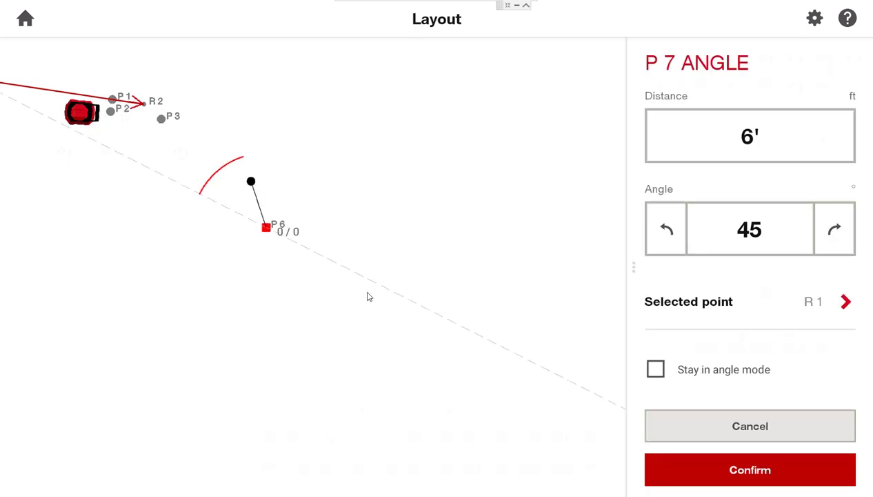
click(842, 302)
click(663, 370)
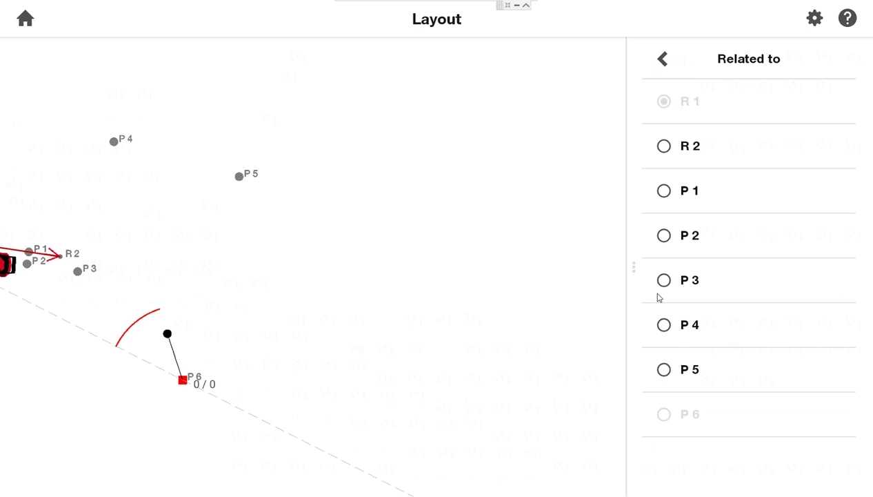
click(661, 61)
click(831, 237)
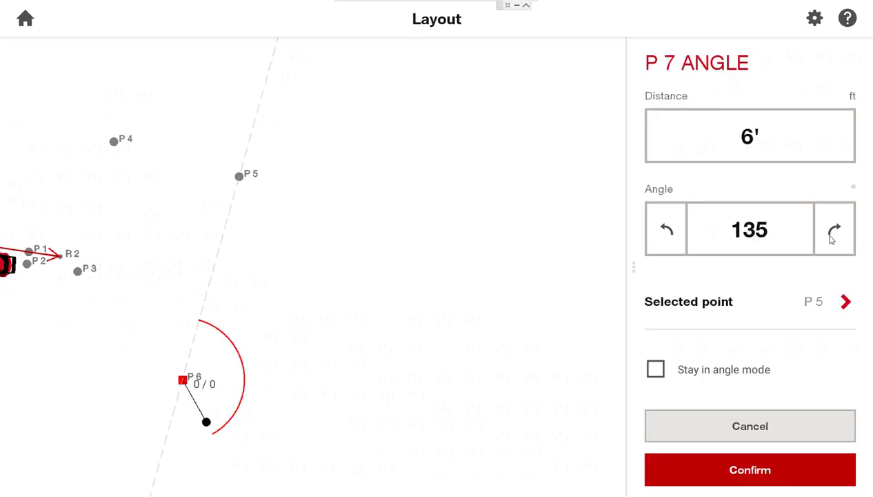
click(831, 238)
click(831, 238)
click(656, 237)
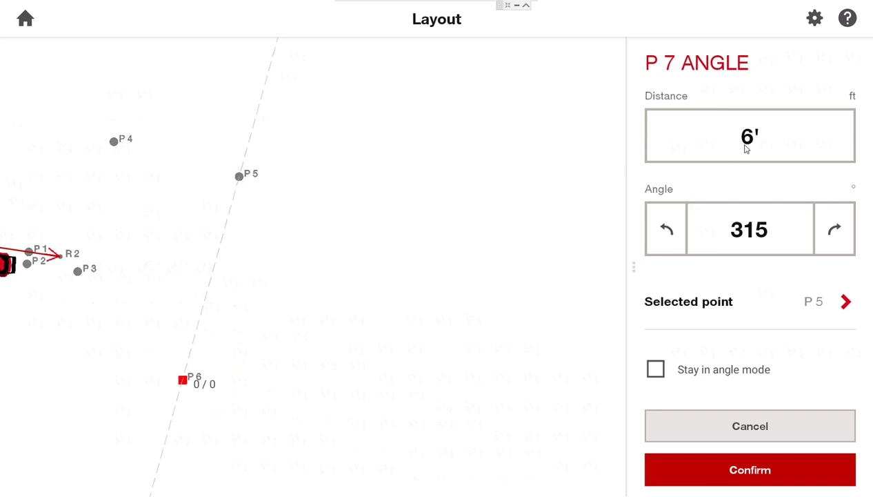
Set the distance of P7 from P6 to 16' 1" and confirm the angle point
click(738, 146)
click(537, 341)
click(675, 413)
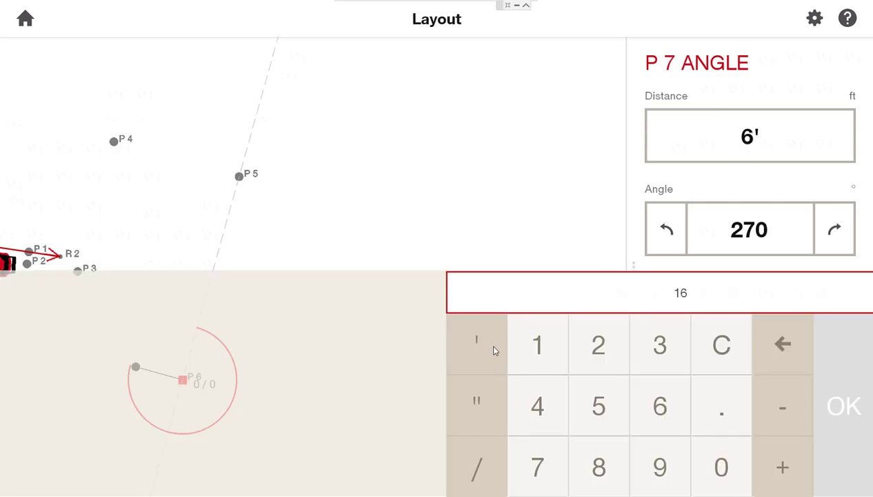
click(493, 350)
click(519, 372)
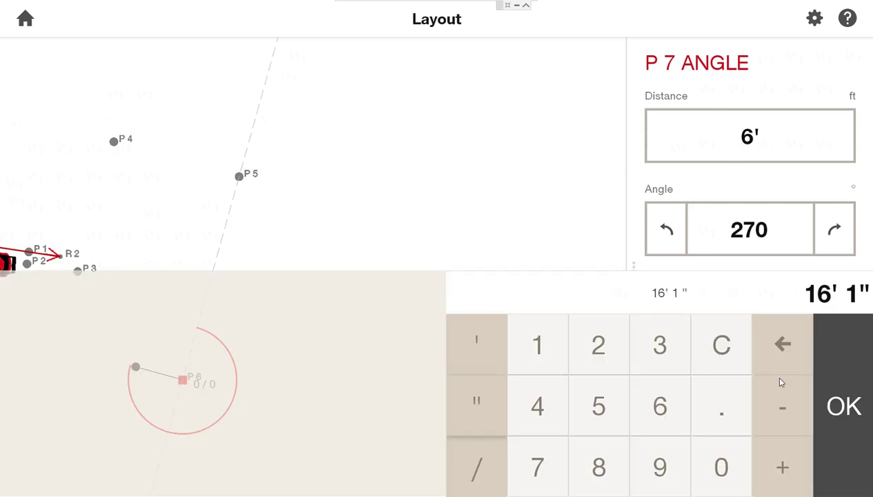
click(847, 394)
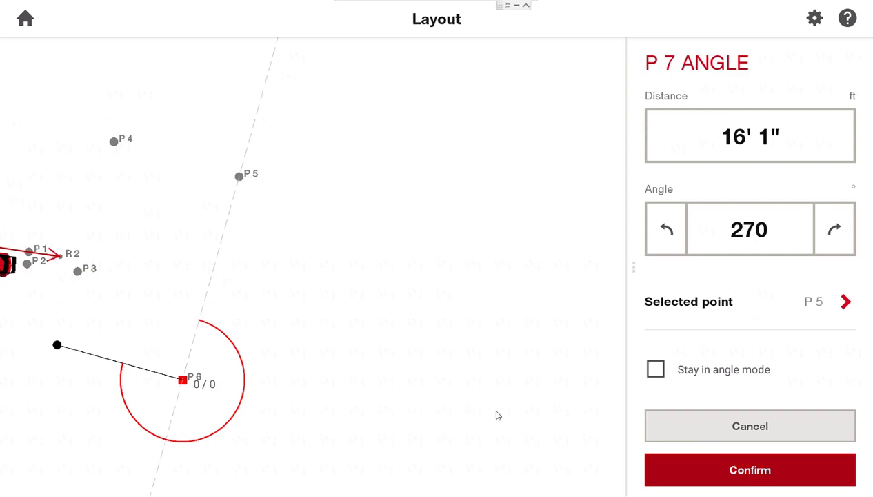
click(749, 469)
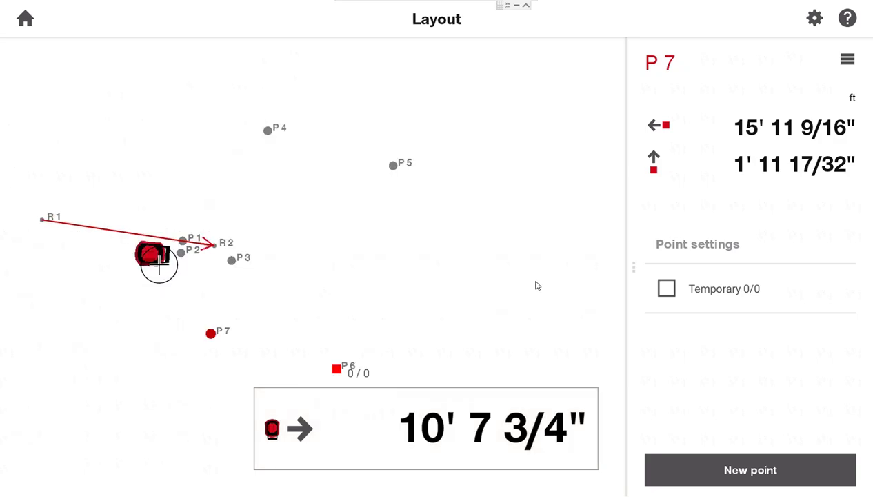
Start an angle point from P4 at 45° relative to R1 and turn on the option to stay in angle mode
click(267, 132)
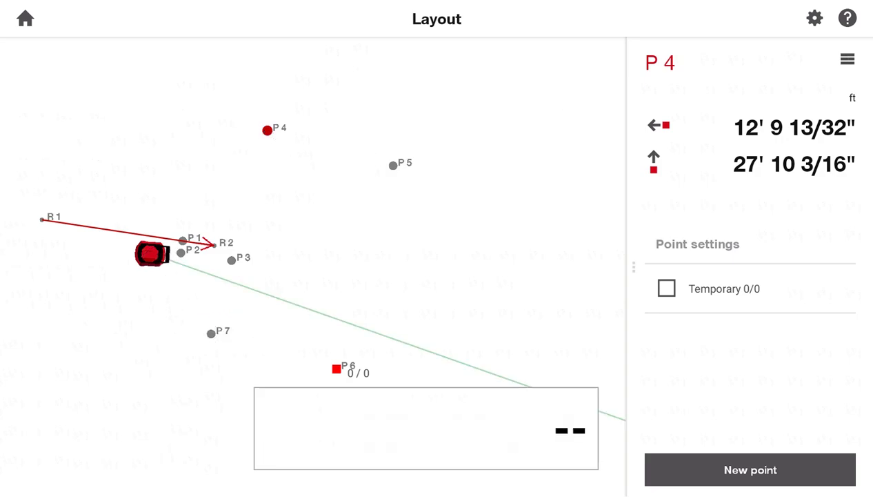
click(847, 61)
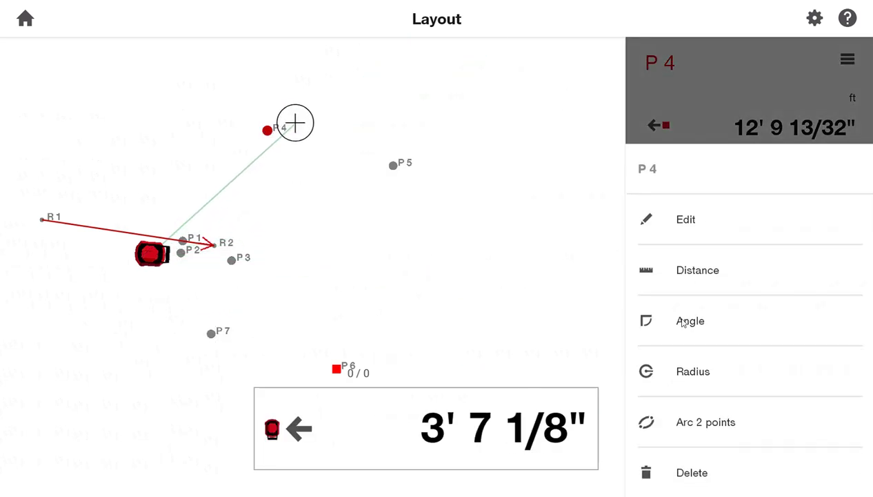
click(692, 320)
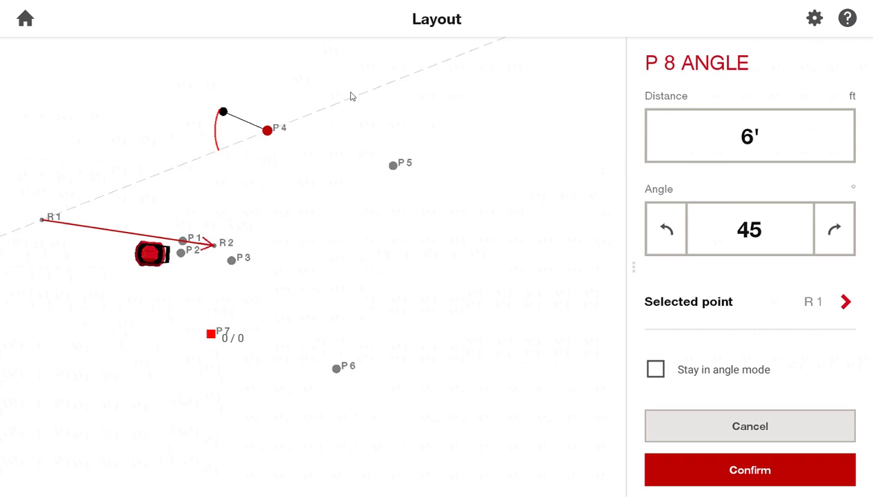
click(668, 228)
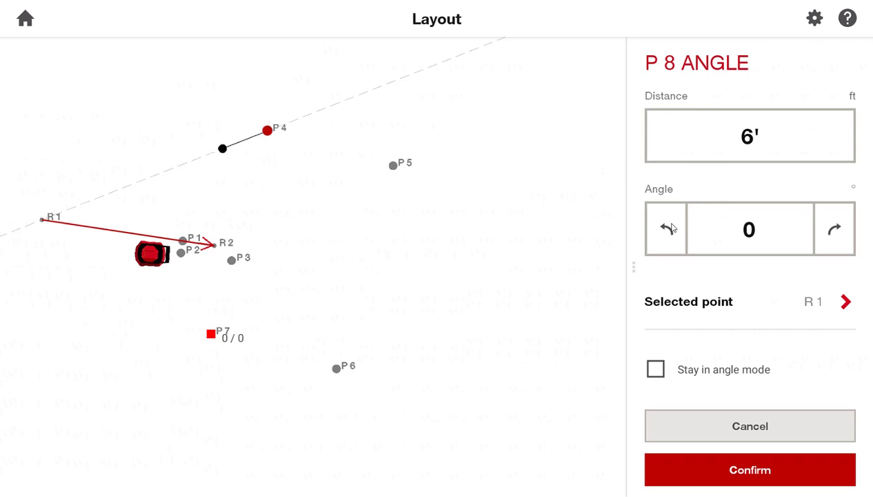
click(836, 234)
click(655, 369)
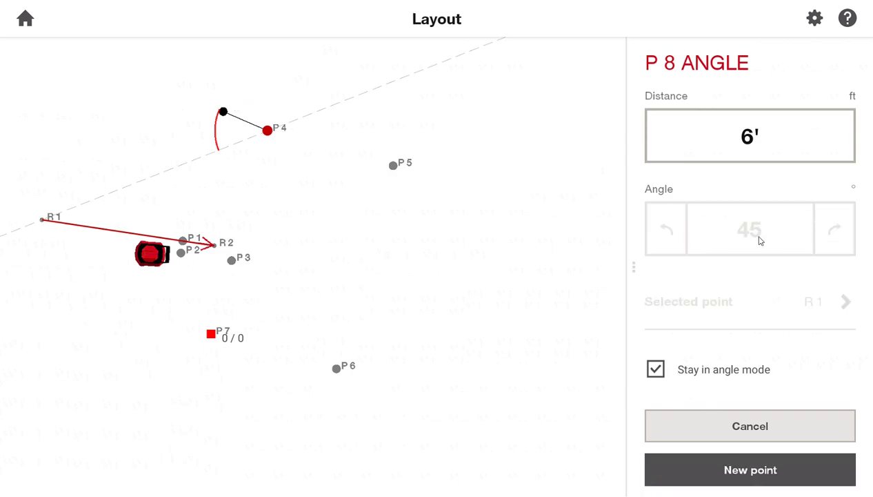
Add consecutive points at 6' spacing along the 45° line from P4, up to the fifth point
drag(240, 163, 337, 241)
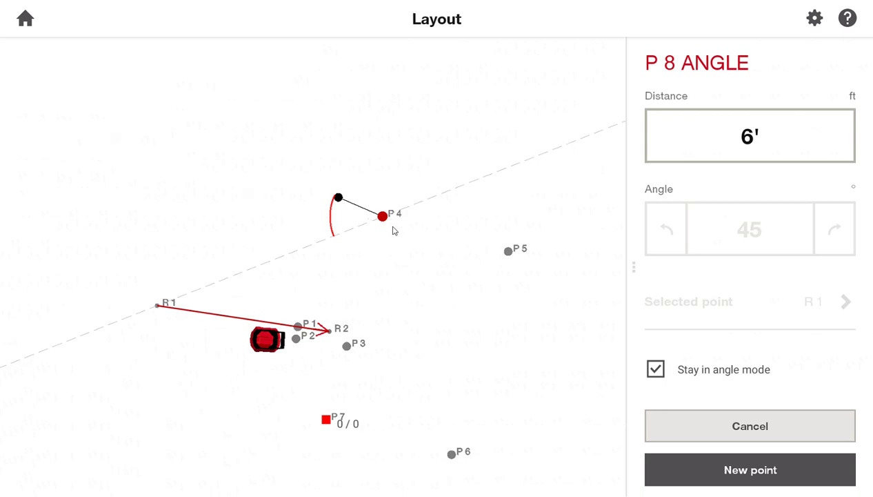
click(761, 476)
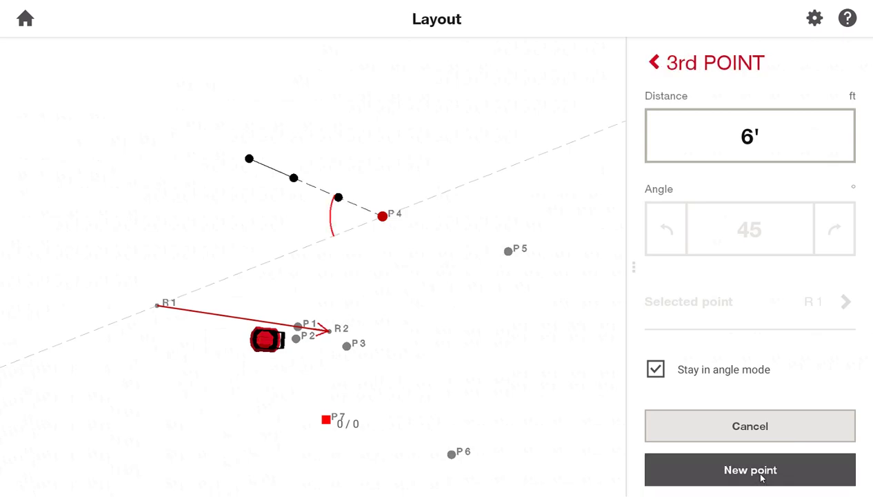
click(771, 475)
click(788, 475)
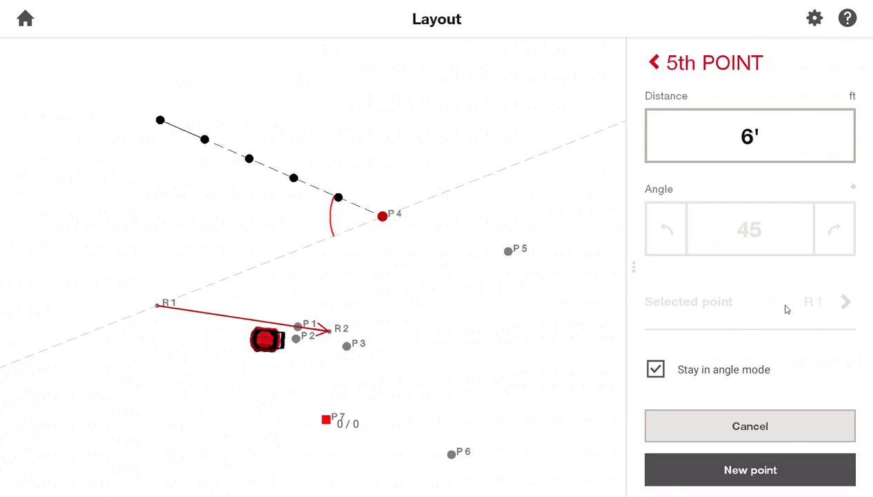
Set the fifth to seventh points on the line at 3' spacing, then turn off staying in angle mode and confirm the points
click(738, 143)
click(675, 344)
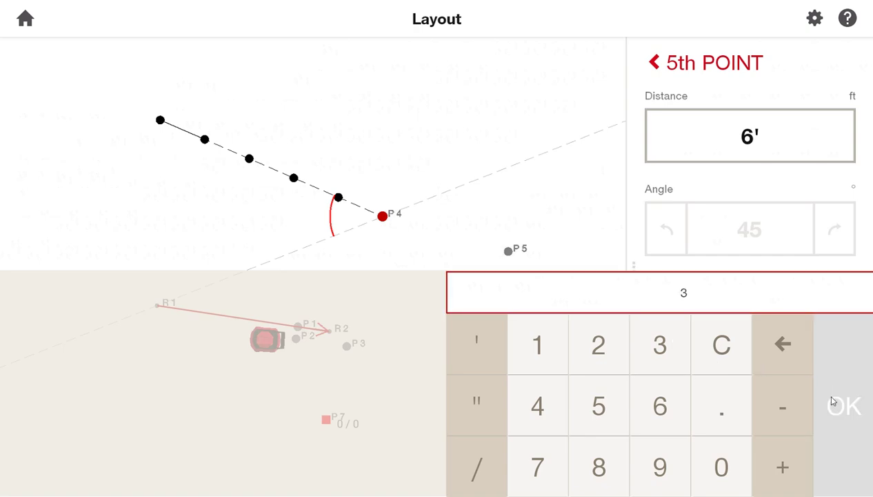
click(824, 414)
click(655, 461)
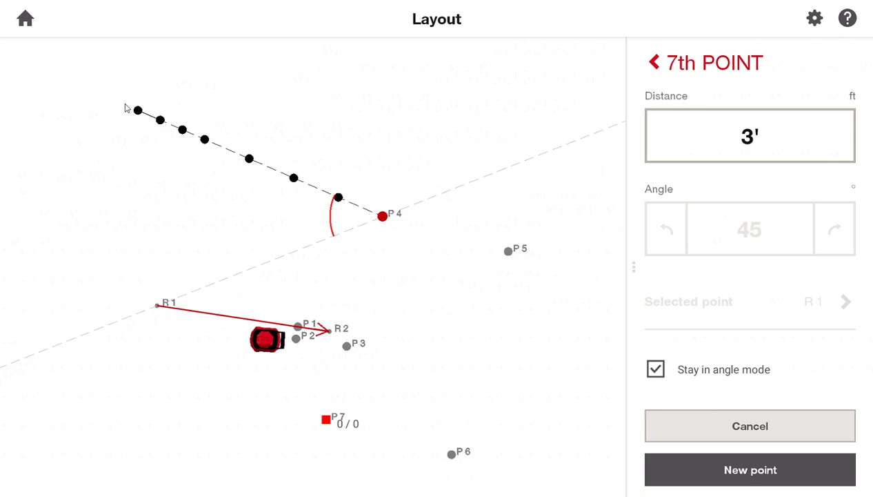
click(655, 369)
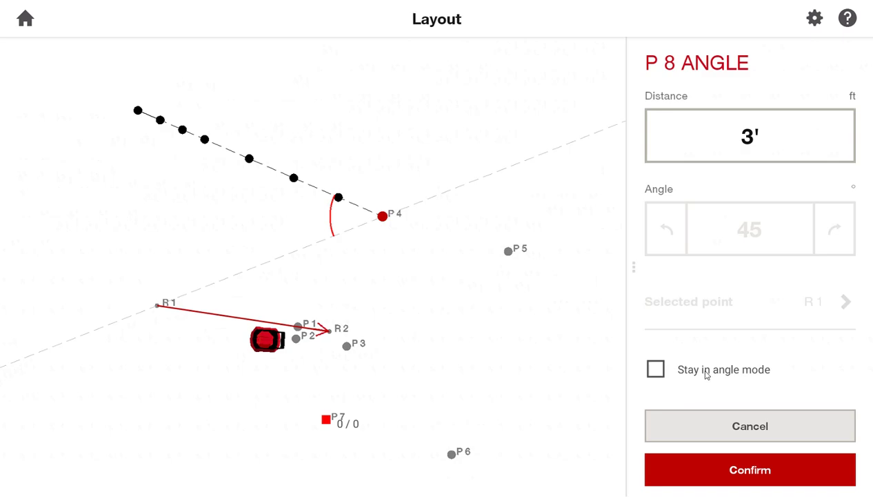
click(764, 469)
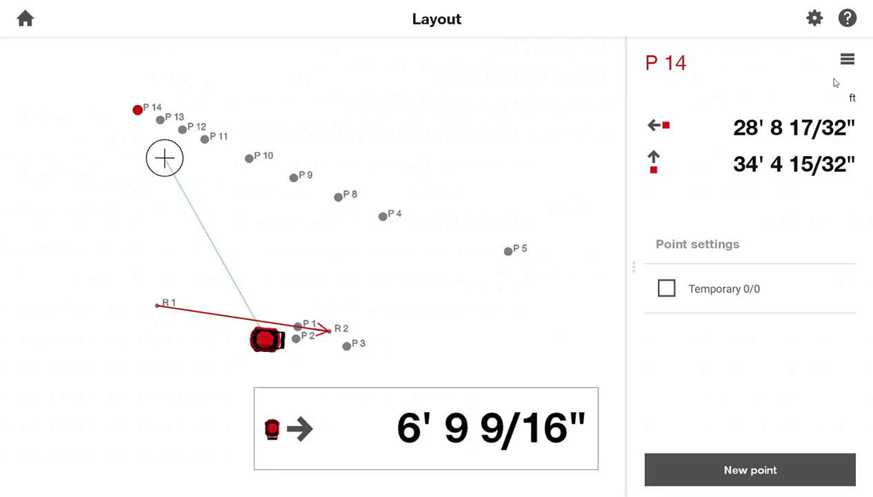
Measure the distances from P5 to P4, P8, P6, P3 and R1
click(511, 257)
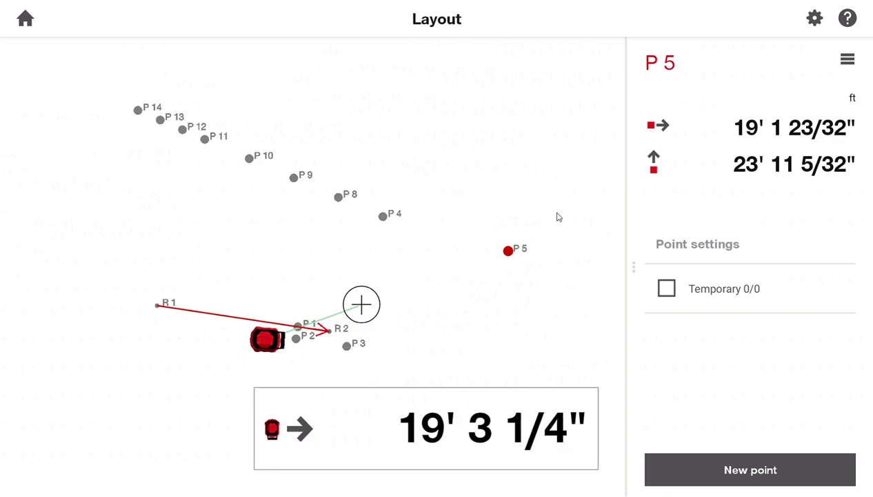
click(850, 62)
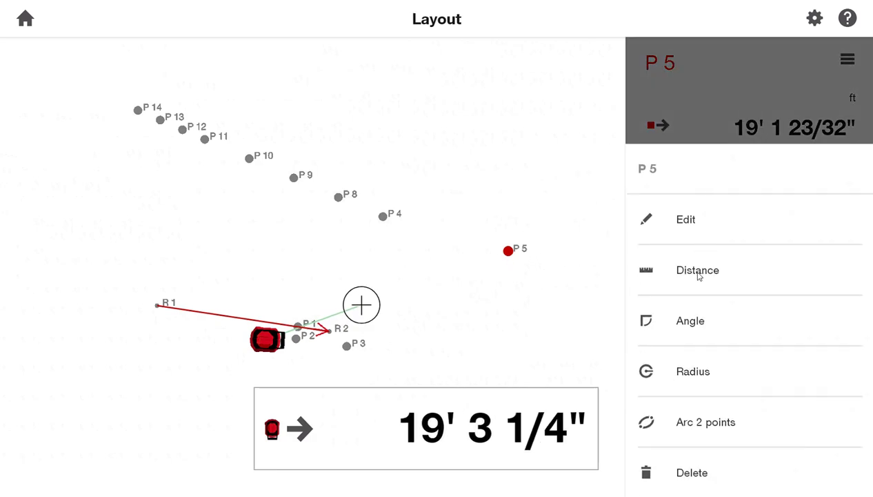
click(697, 270)
click(383, 216)
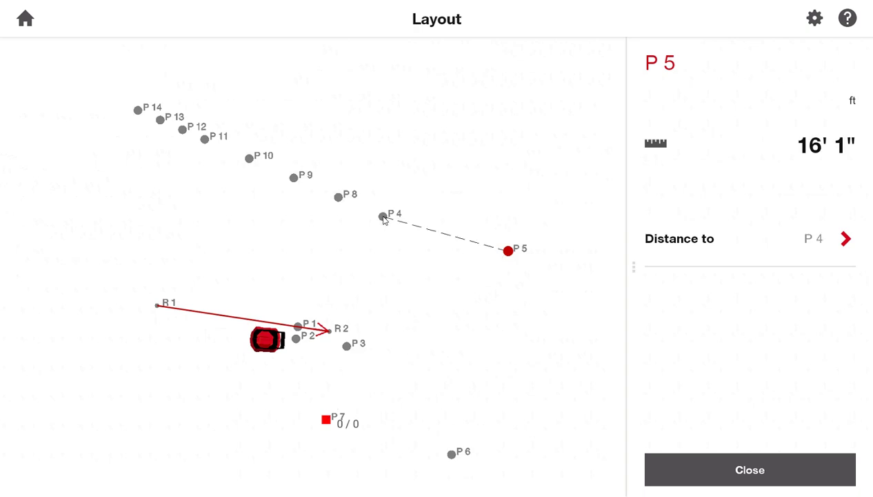
click(338, 198)
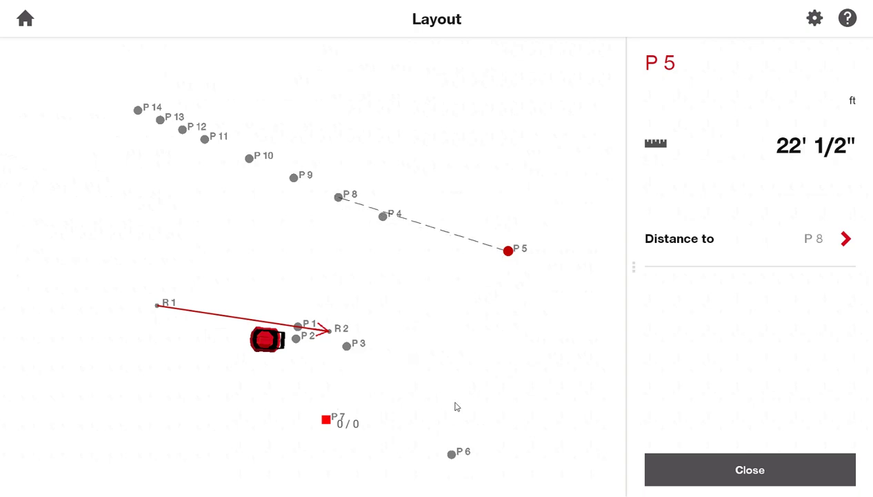
click(452, 454)
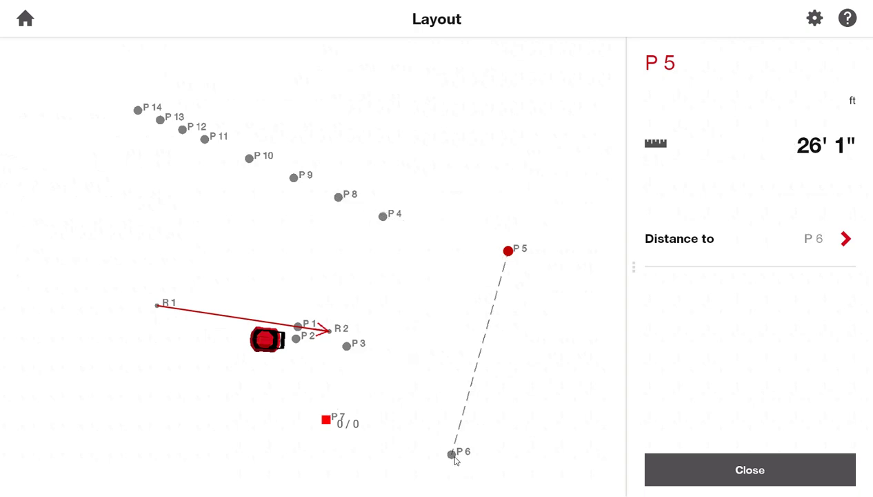
click(347, 346)
click(157, 305)
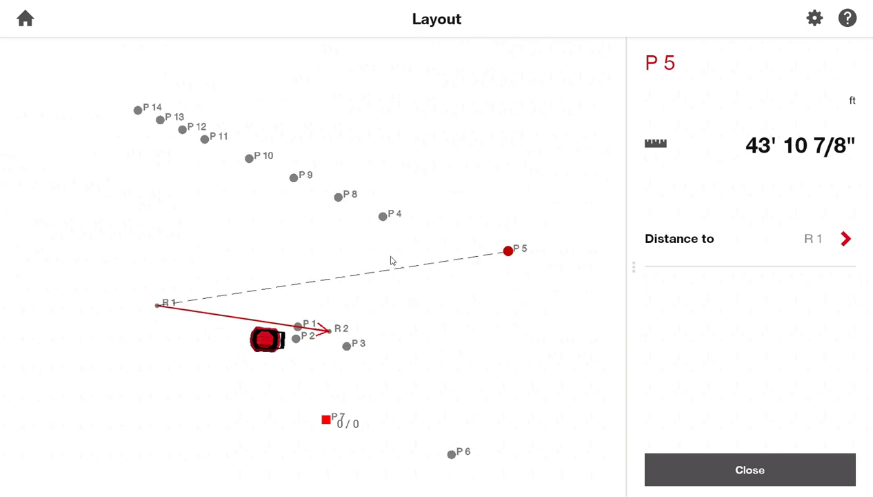